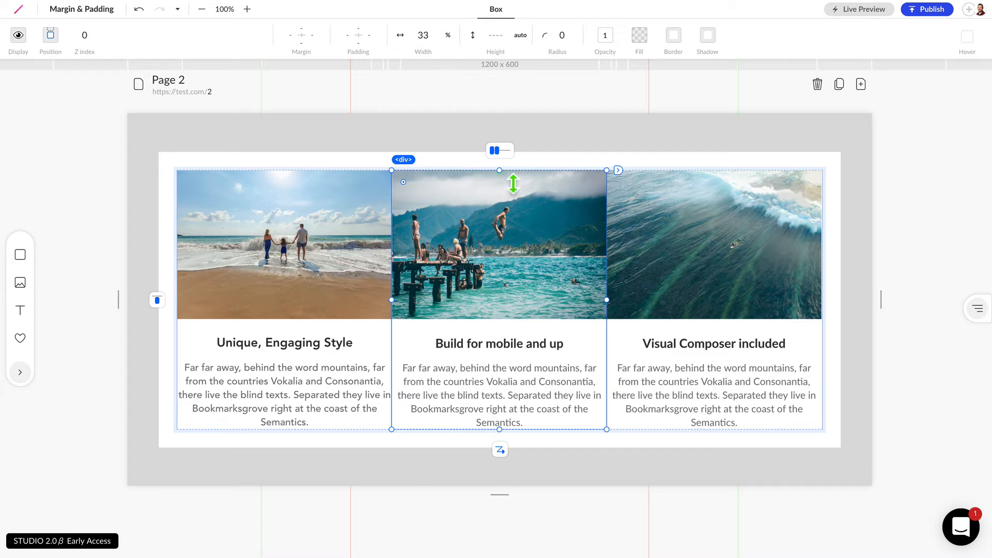
Give the middle column box a right margin of 30 and a right padding of 10.
{"action": "mouse_move", "coordinate": [611, 310]}
{"action": "left_mouse_down"}
{"action": "mouse_move", "coordinate": [577, 311]}
{"action": "mouse_move", "coordinate": [615, 308]}
{"action": "left_mouse_up"}
{"action": "left_click_drag", "start_coordinate": [622, 311], "coordinate": [641, 312]}
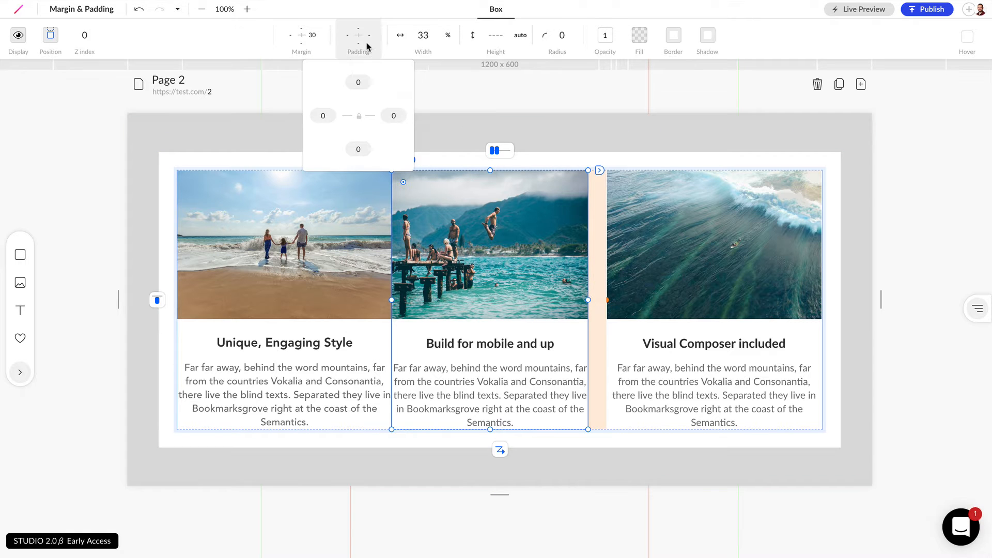
{"action": "mouse_move", "coordinate": [301, 40]}
{"action": "mouse_move", "coordinate": [365, 40]}
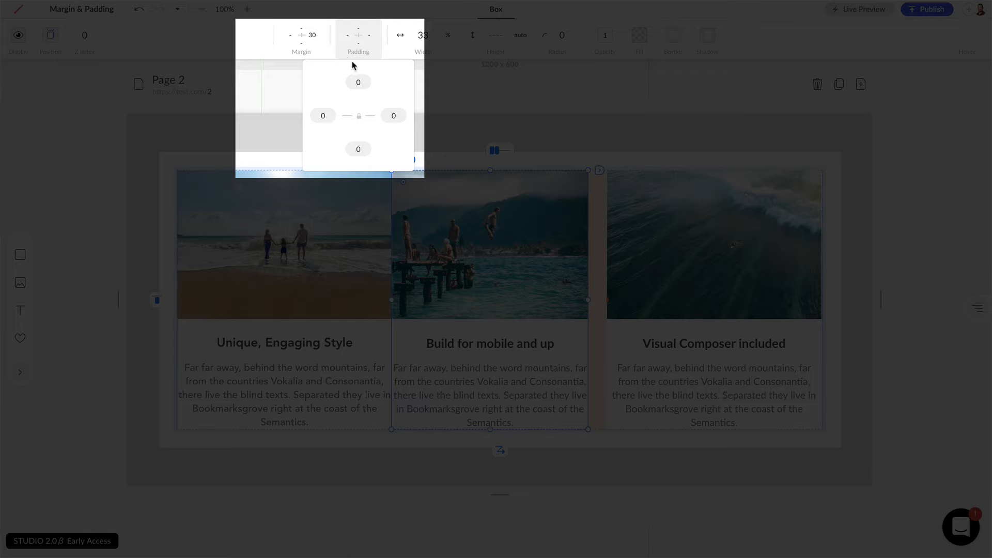
{"action": "left_click", "coordinate": [392, 117]}
{"action": "type", "text": "10"}
{"action": "key", "text": "Return"}
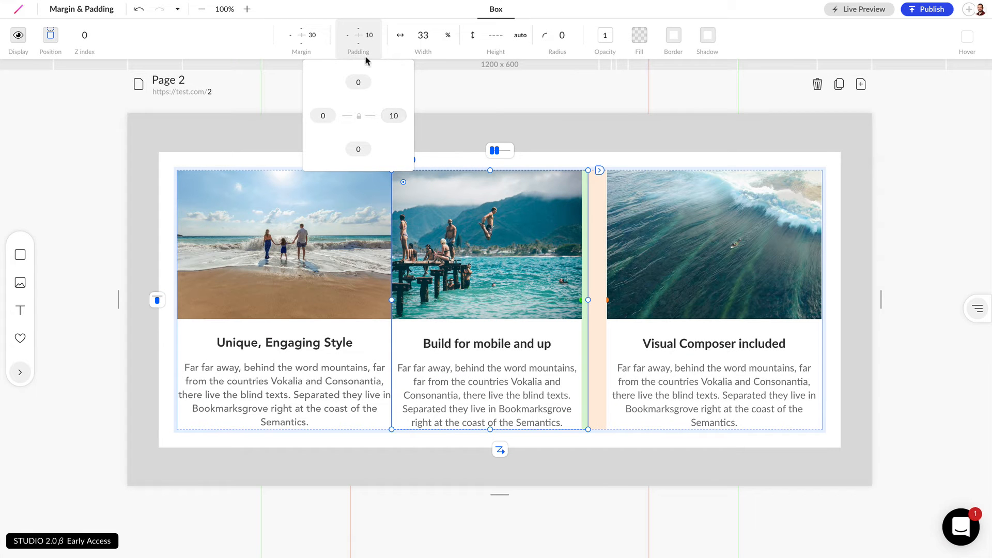
Set the middle column box's right margin to 10 and add a left padding of 10.
{"action": "left_click", "coordinate": [310, 40]}
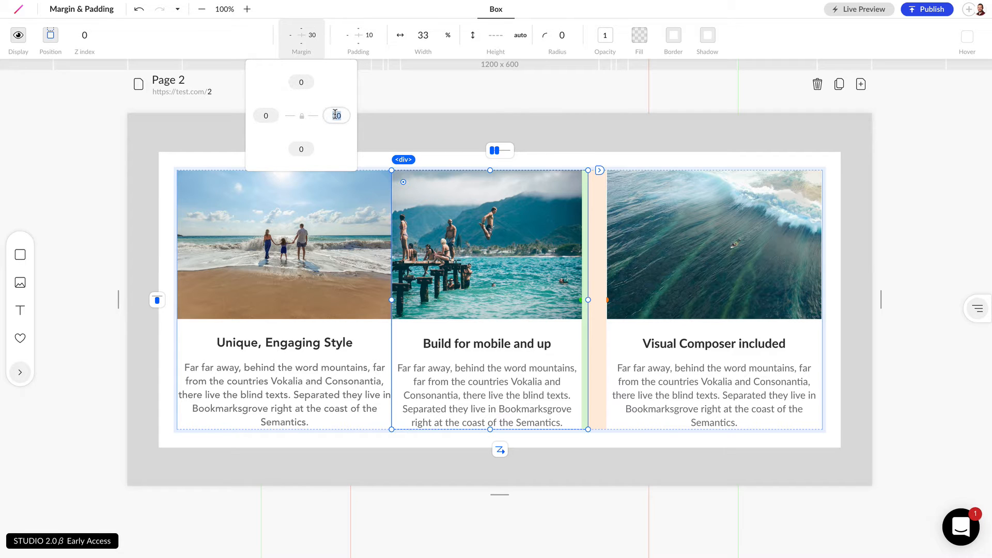
{"action": "key", "text": "Return"}
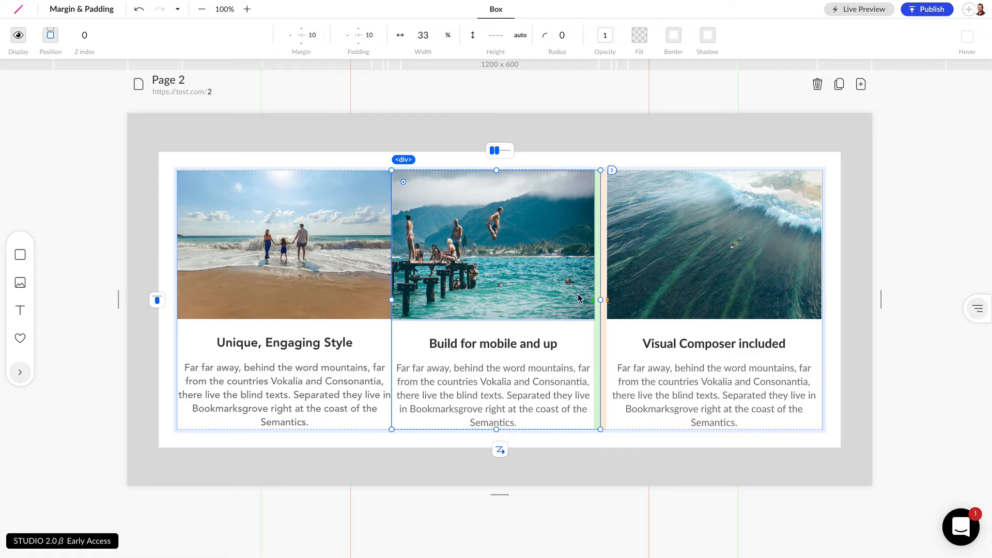
{"action": "left_click_drag", "start_coordinate": [397, 309], "coordinate": [413, 310]}
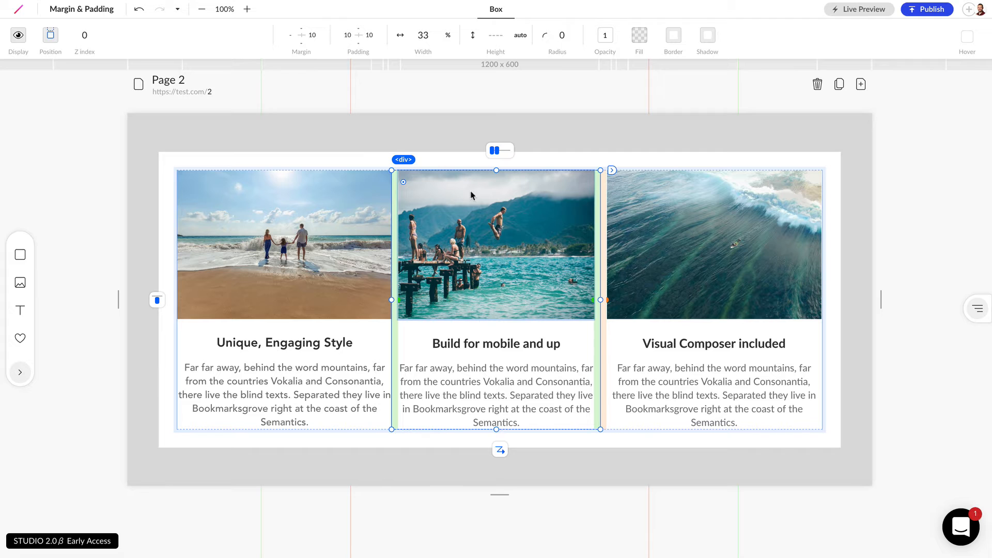
Link the middle column box's left and right padding and set both to 20.
{"action": "left_click", "coordinate": [355, 35]}
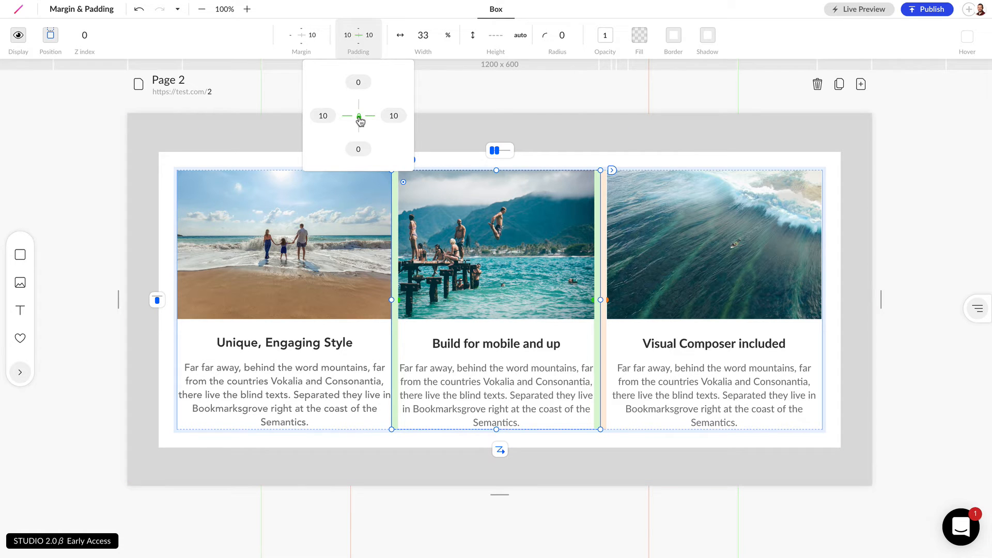
{"action": "left_click", "coordinate": [392, 116]}
{"action": "type", "text": "20"}
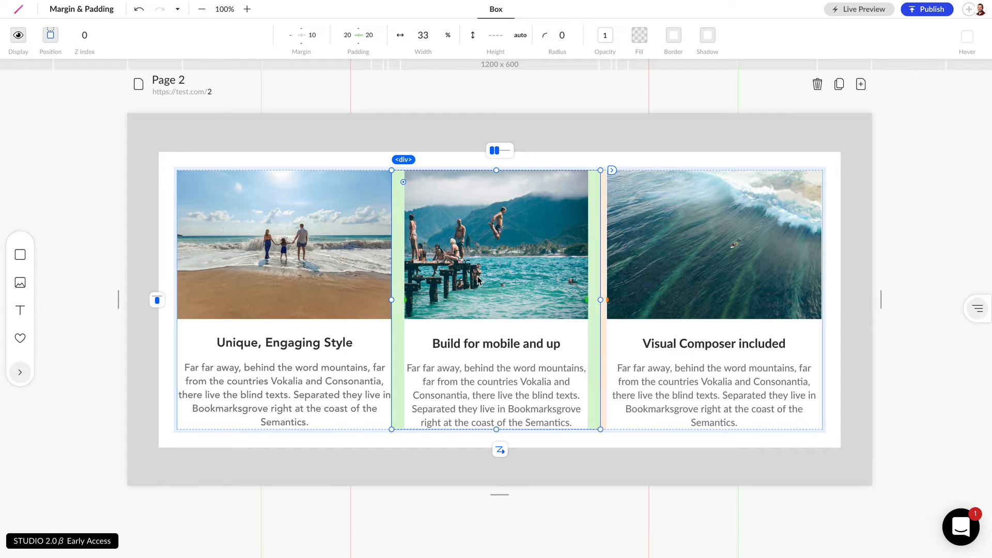
Link the middle column box's padding on all four sides and set it to 20.
{"action": "left_click", "coordinate": [363, 37]}
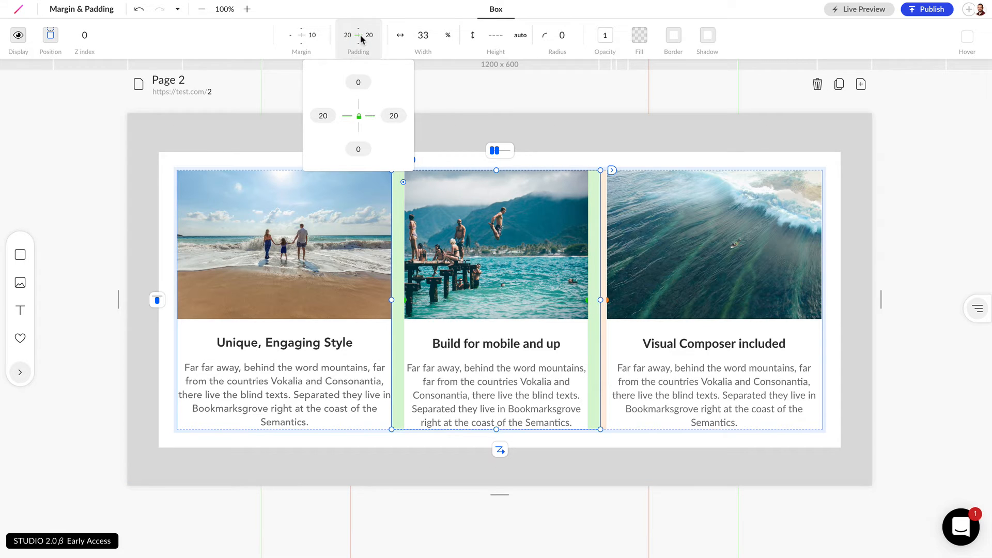
{"action": "left_click", "coordinate": [360, 119]}
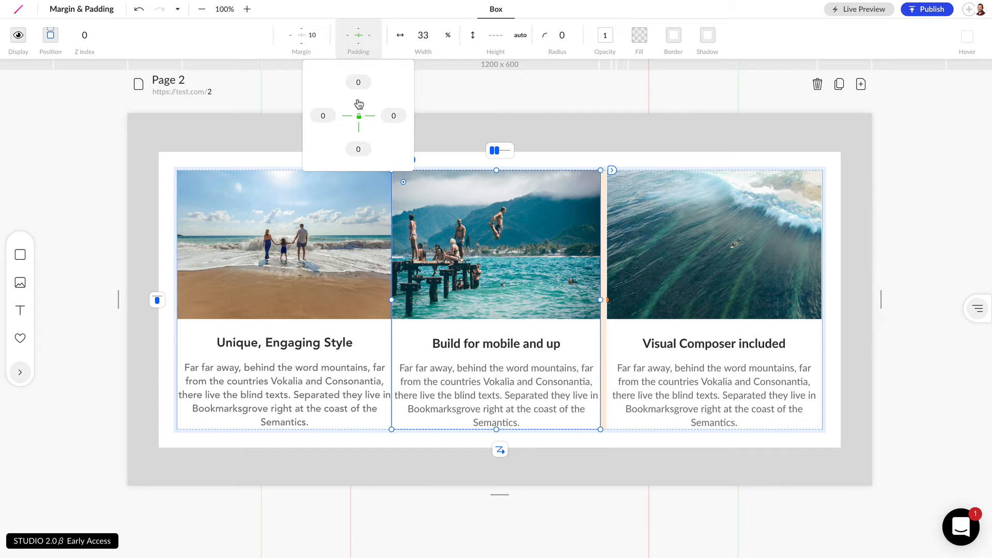
{"action": "left_click", "coordinate": [358, 83]}
{"action": "key", "text": "Return"}
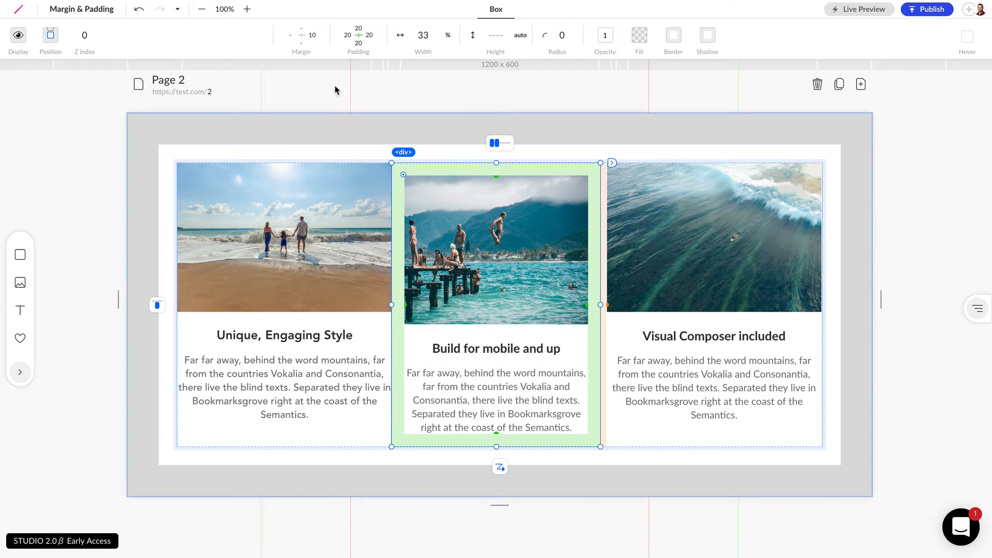
Link the middle column box's margin on all four sides, set it to 20, and deselect the box.
{"action": "left_click", "coordinate": [307, 37]}
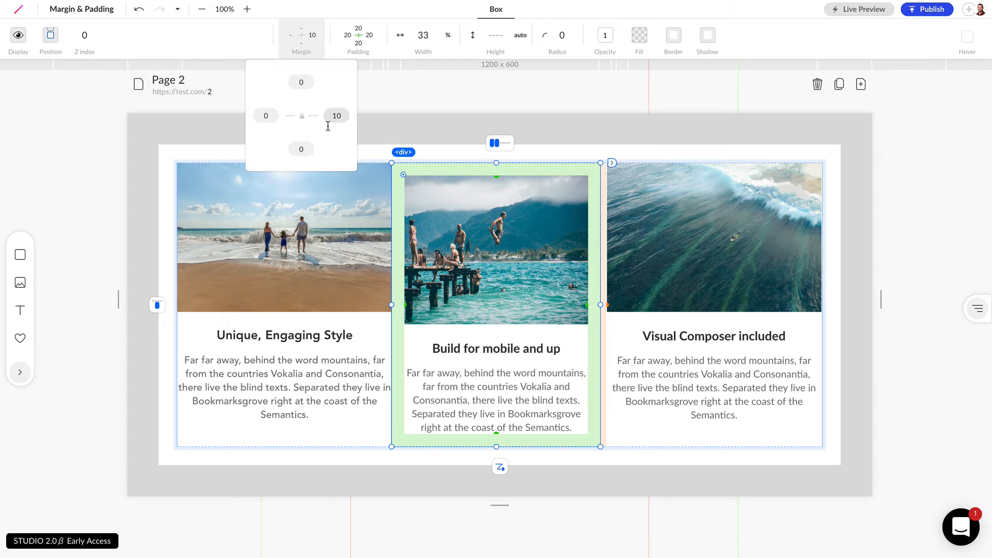
{"action": "left_click", "coordinate": [301, 117]}
{"action": "left_click", "coordinate": [302, 119]}
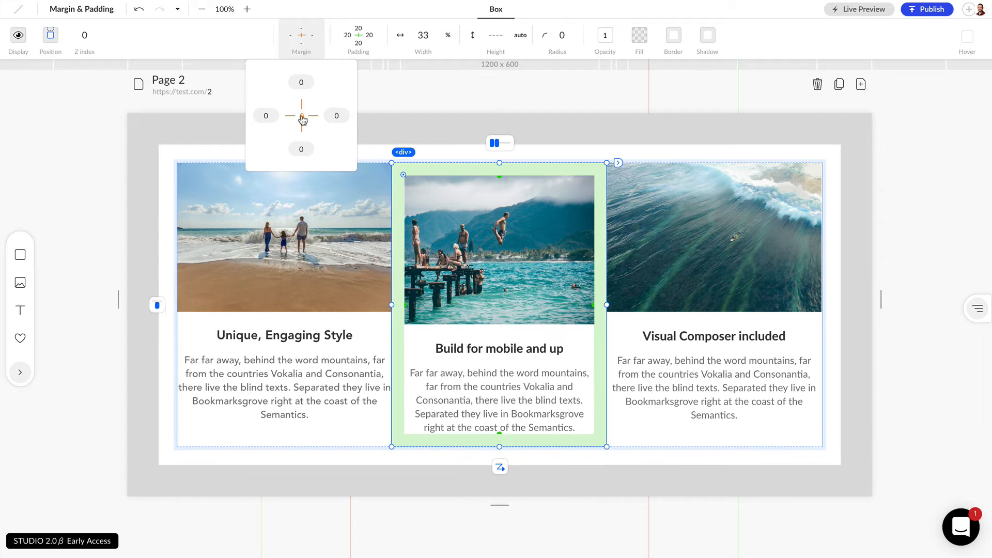
{"action": "left_click", "coordinate": [301, 83]}
{"action": "key", "text": "Return"}
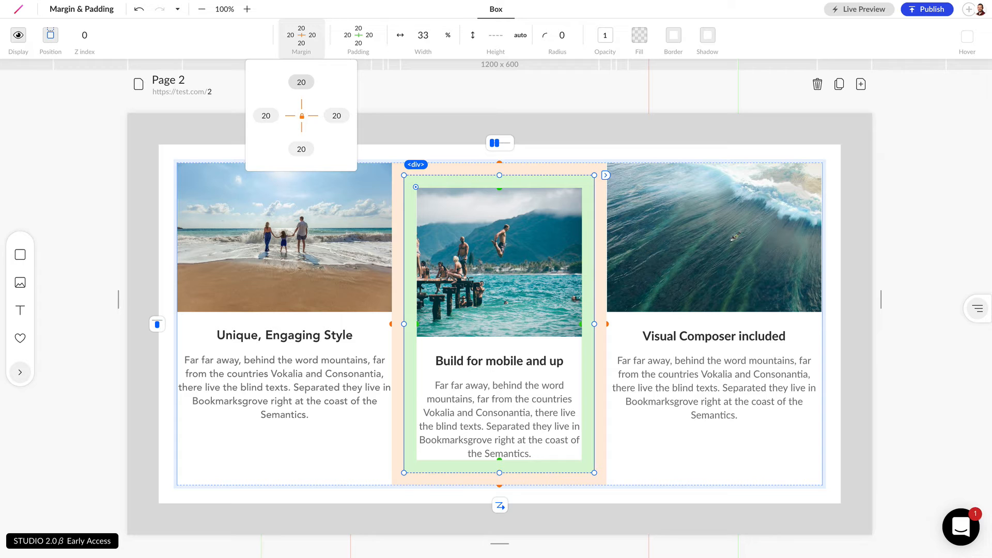
{"action": "left_click", "coordinate": [228, 123]}
{"action": "left_click", "coordinate": [912, 278]}
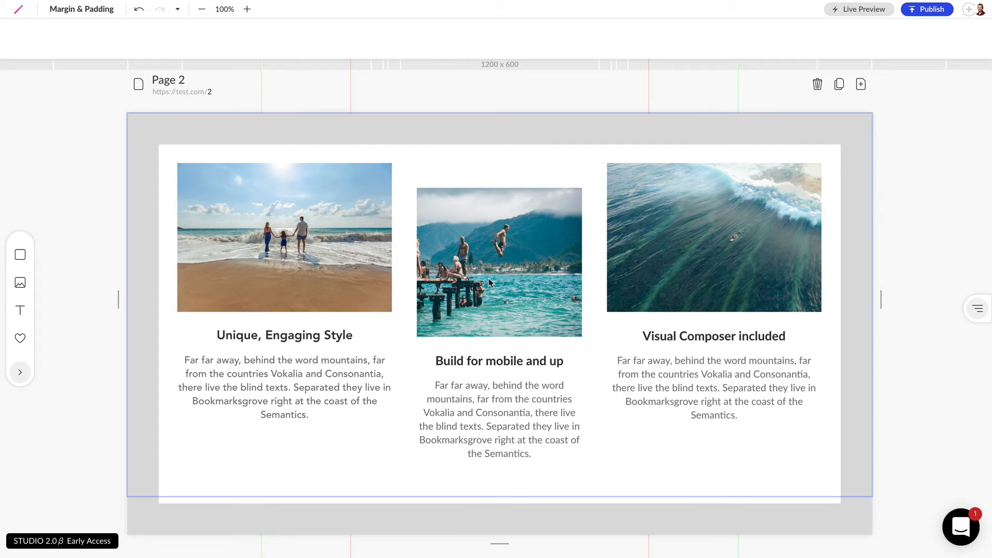
Select all three column boxes together and set their linked margin to 20 on every side.
{"action": "left_click", "coordinate": [321, 245]}
{"action": "left_click", "coordinate": [288, 246]}
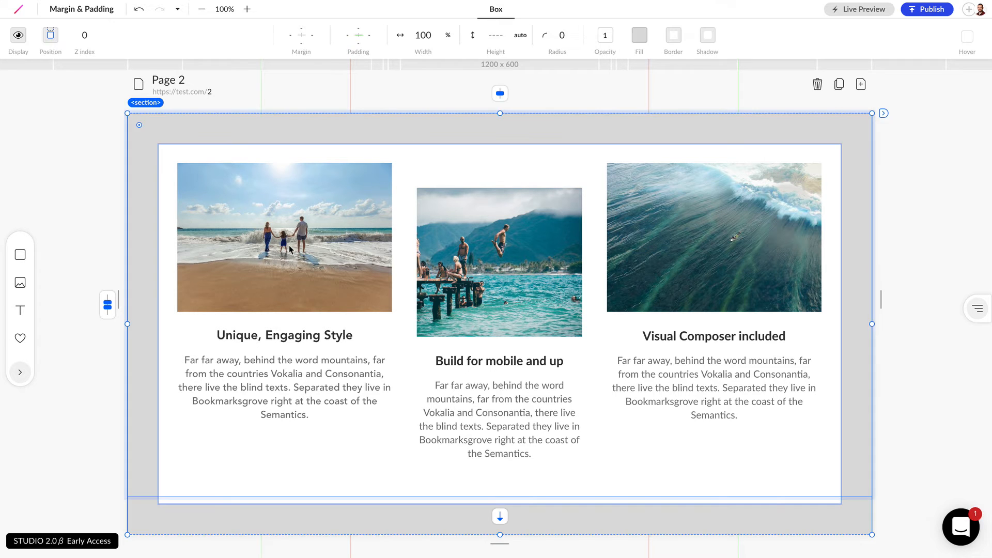
{"action": "left_click", "coordinate": [286, 246]}
{"action": "left_click", "coordinate": [286, 246]}
{"action": "left_click", "coordinate": [286, 249]}
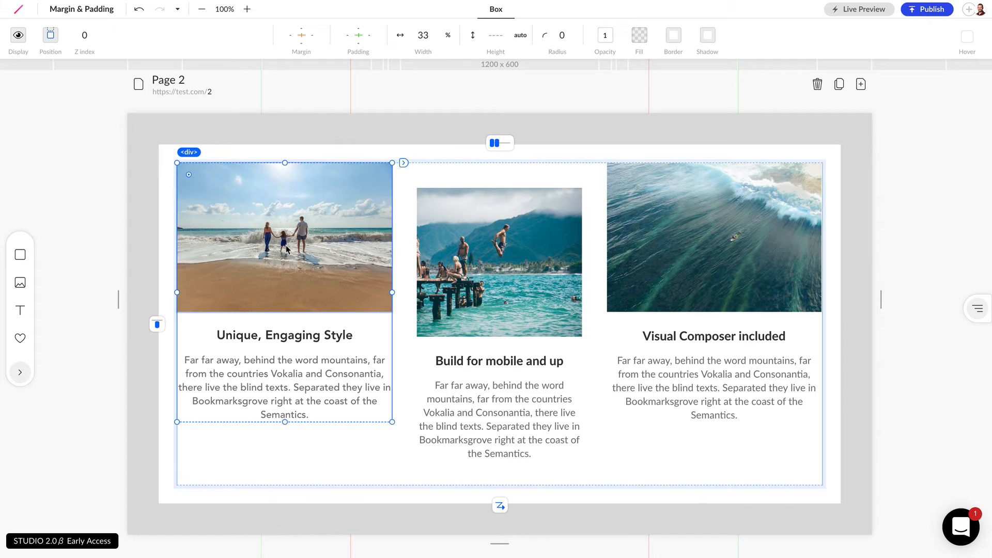
{"action": "left_click", "coordinate": [480, 244], "text": "shift"}
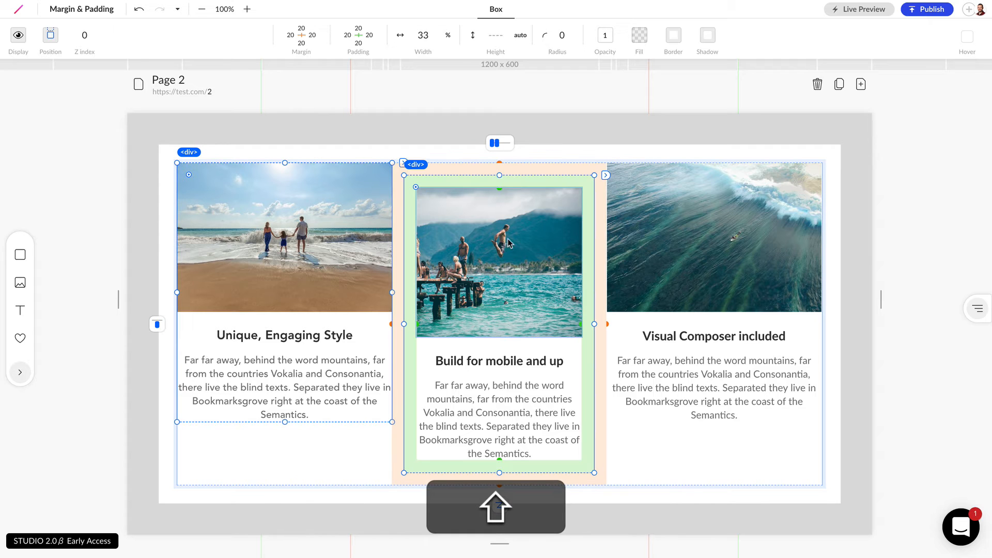
{"action": "left_click", "coordinate": [669, 237], "text": "shift"}
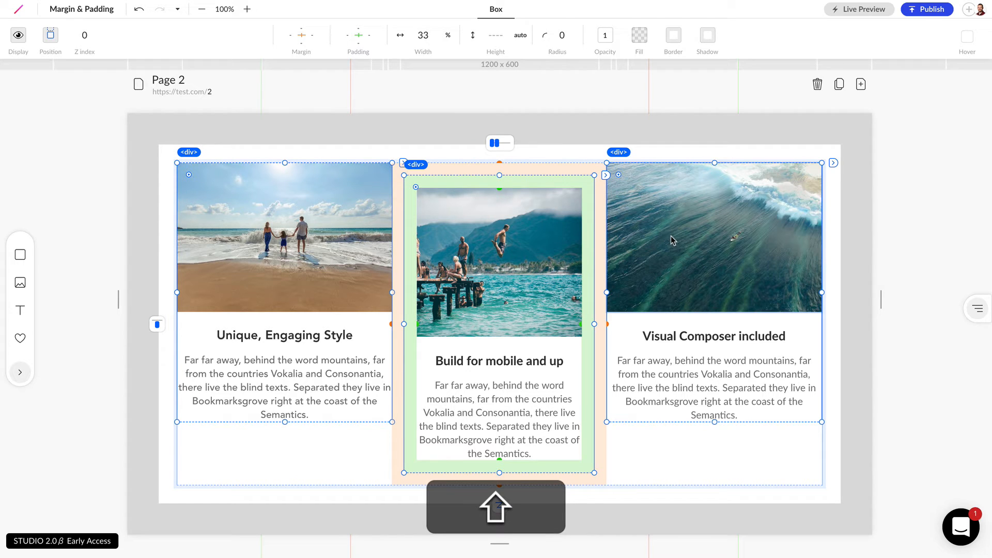
{"action": "left_click", "coordinate": [303, 36]}
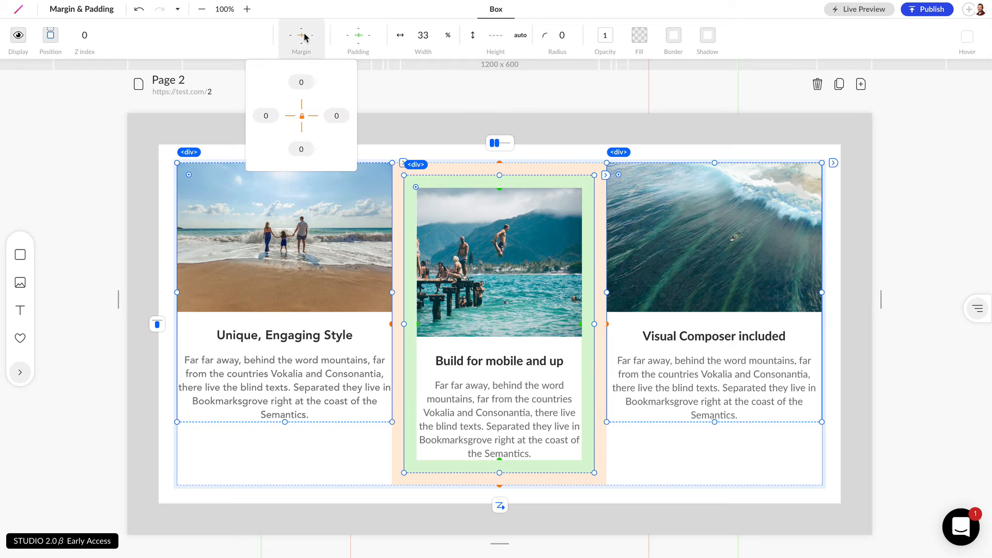
{"action": "left_click", "coordinate": [302, 82]}
{"action": "type", "text": "20"}
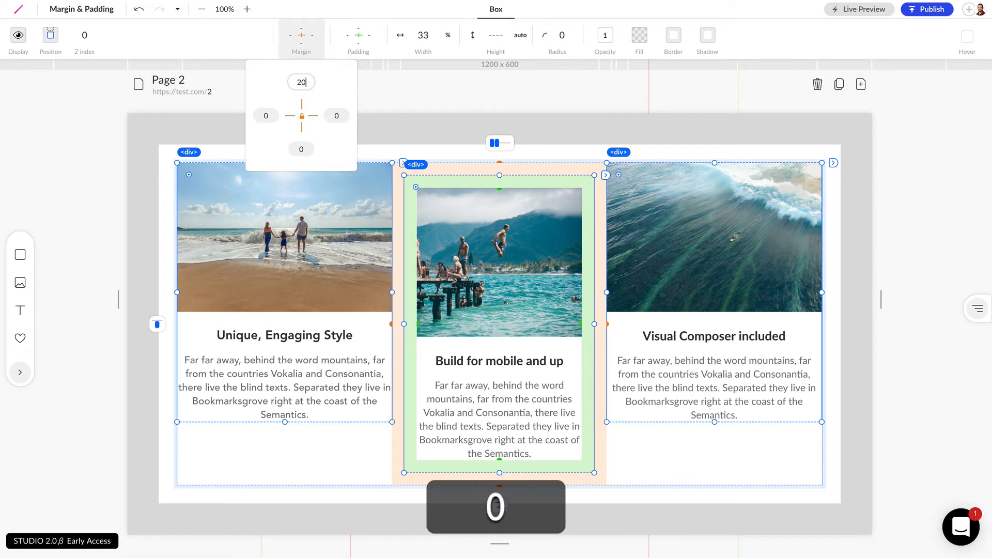
{"action": "key", "text": "Return"}
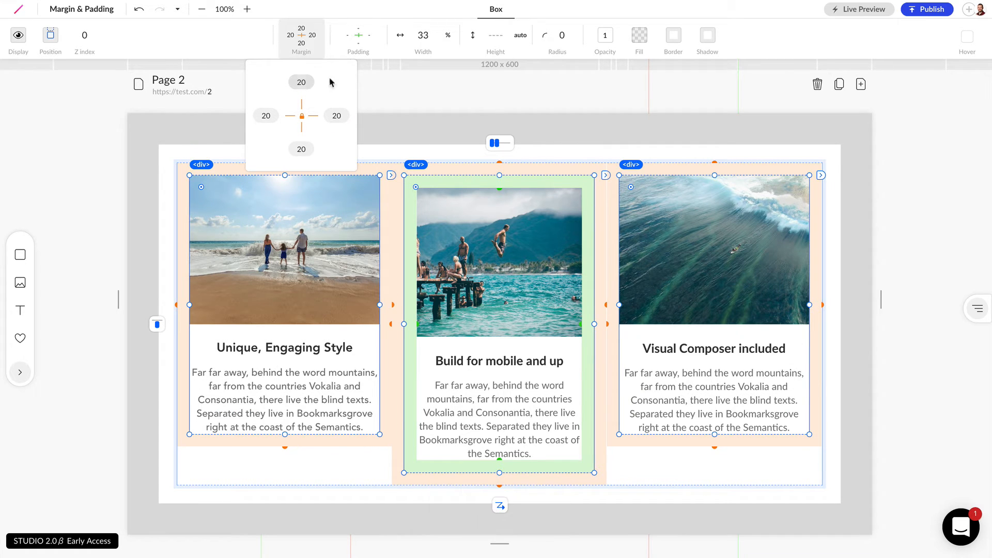
Set the linked padding of the three selected column boxes to 20 on every side, then deselect them.
{"action": "left_click", "coordinate": [359, 37]}
{"action": "left_click", "coordinate": [360, 81]}
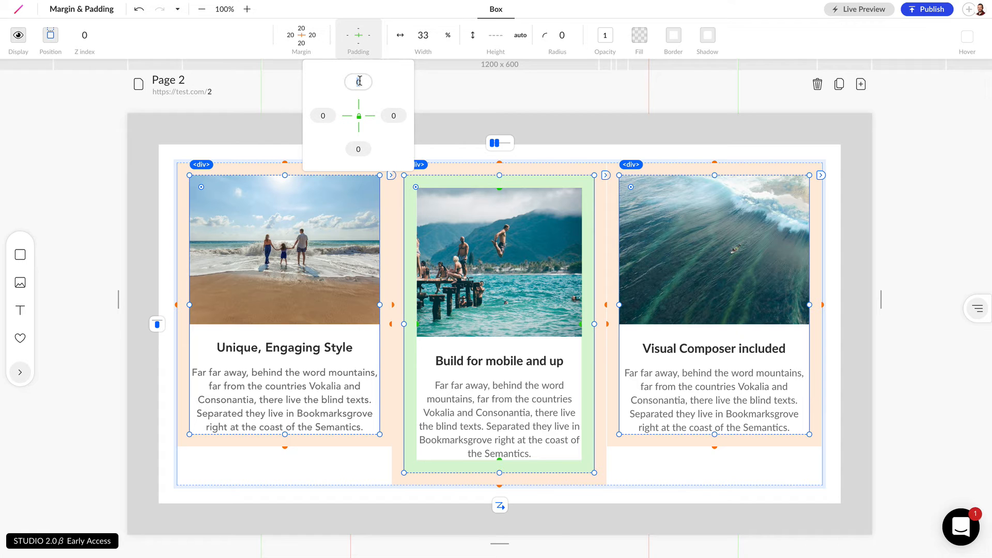
{"action": "type", "text": "20"}
{"action": "key", "text": "Return"}
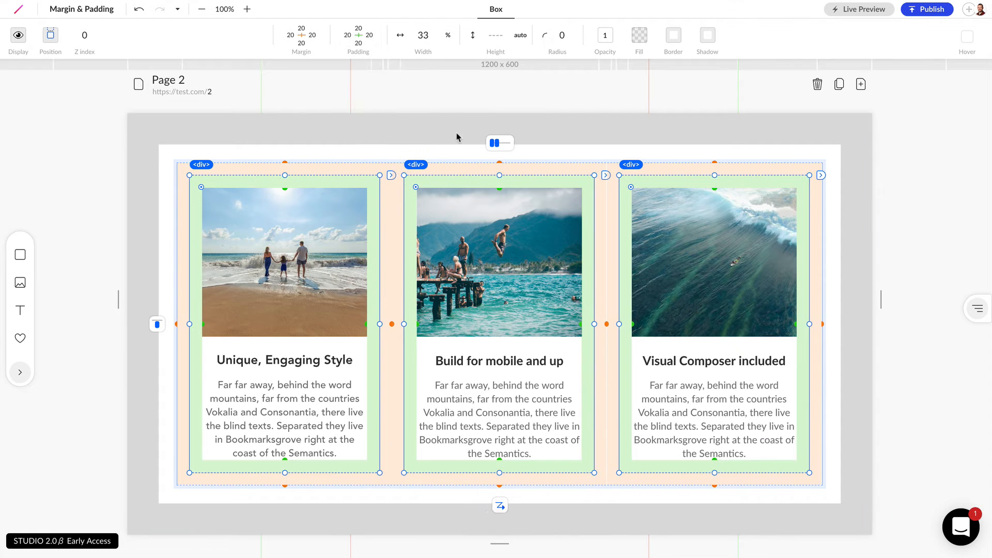
{"action": "left_click", "coordinate": [899, 275]}
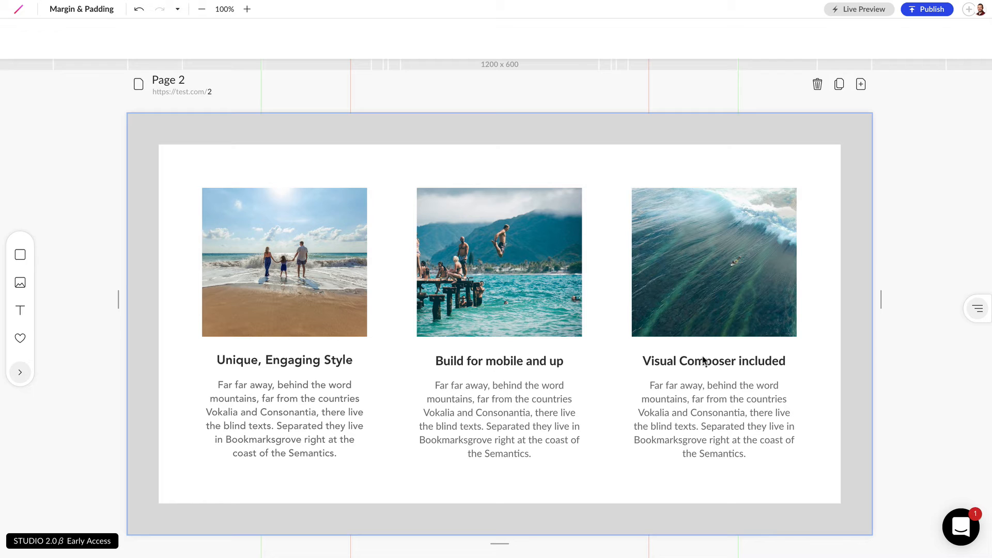
Select all three column boxes again and reduce their linked margins to 0 directly on the canvas.
{"action": "left_click", "coordinate": [288, 303]}
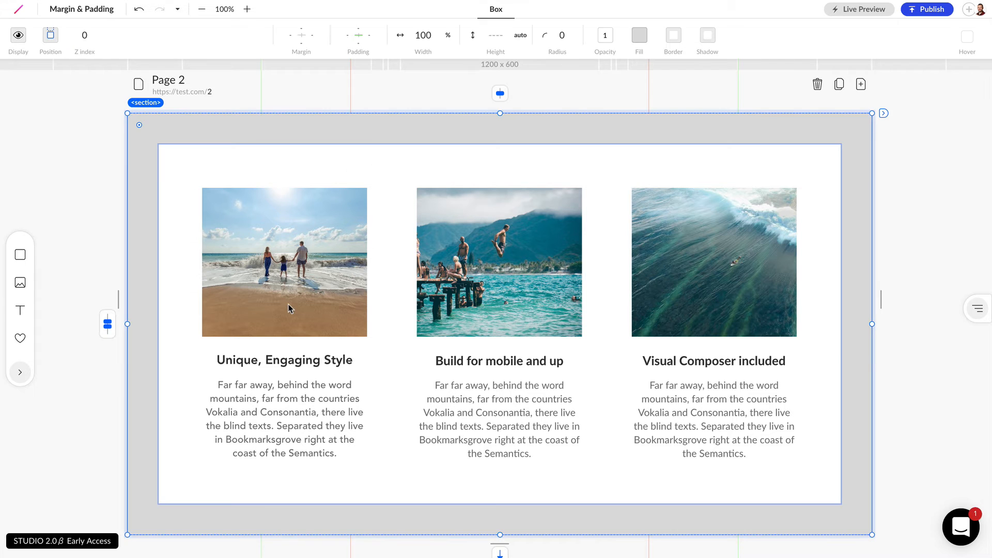
{"action": "left_click", "coordinate": [288, 304]}
{"action": "left_click", "coordinate": [289, 304]}
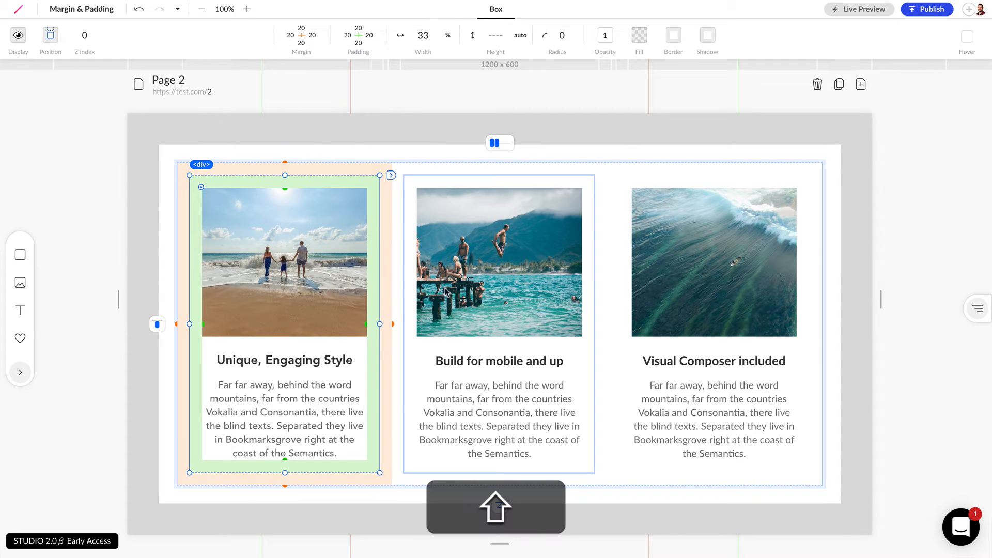
{"action": "left_click", "coordinate": [488, 292], "text": "shift"}
{"action": "left_click", "coordinate": [667, 296], "text": "shift"}
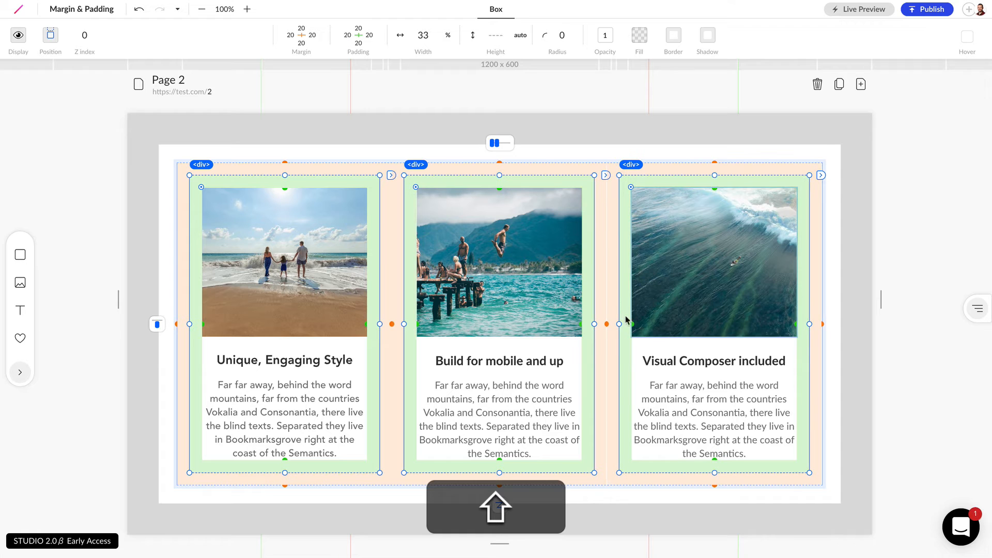
{"action": "mouse_move", "coordinate": [607, 325]}
{"action": "left_mouse_down"}
{"action": "mouse_move", "coordinate": [628, 341]}
{"action": "mouse_move", "coordinate": [602, 337]}
{"action": "left_mouse_up"}
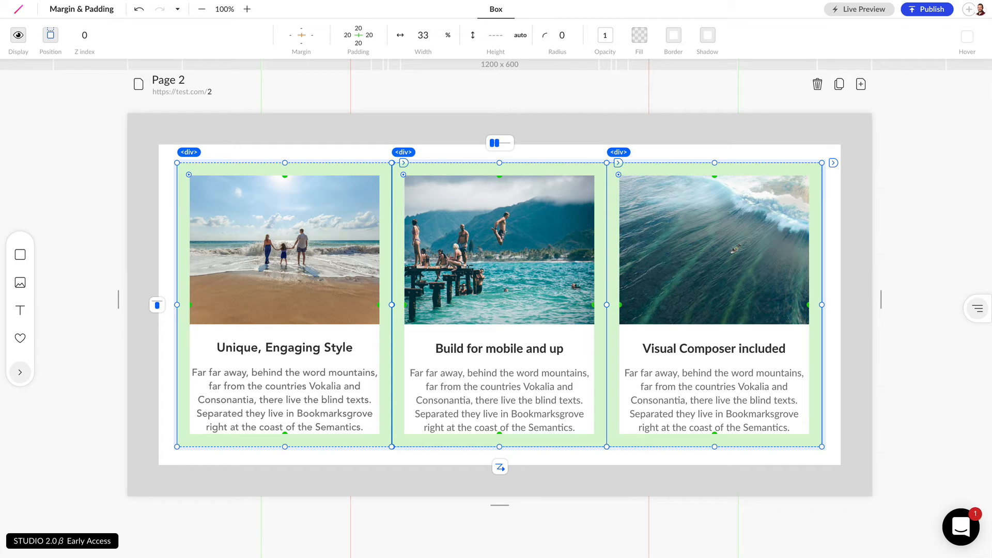
{"action": "left_click", "coordinate": [93, 460]}
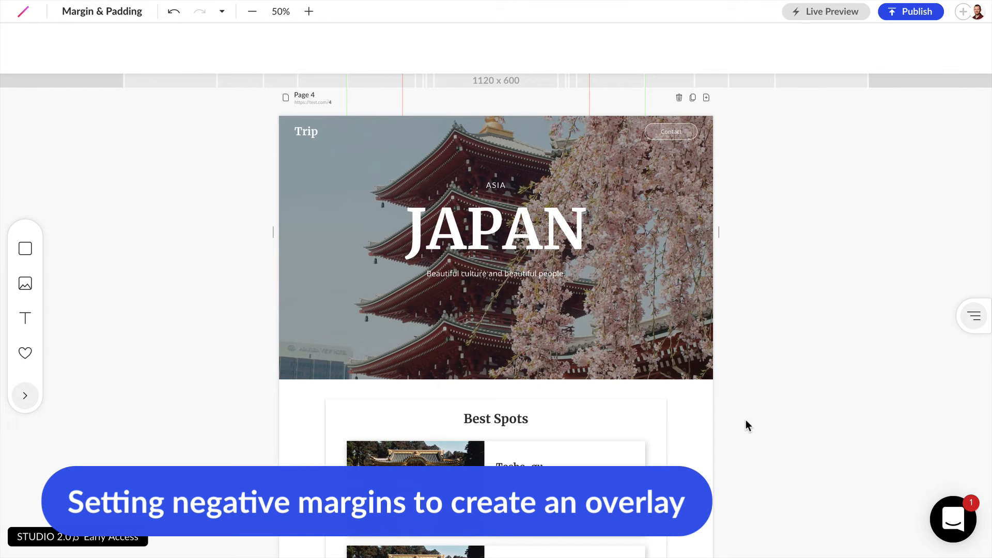
Select the Best Spots section on Page 4 and reduce its top margin to 0 on the canvas.
{"action": "left_click", "coordinate": [645, 410]}
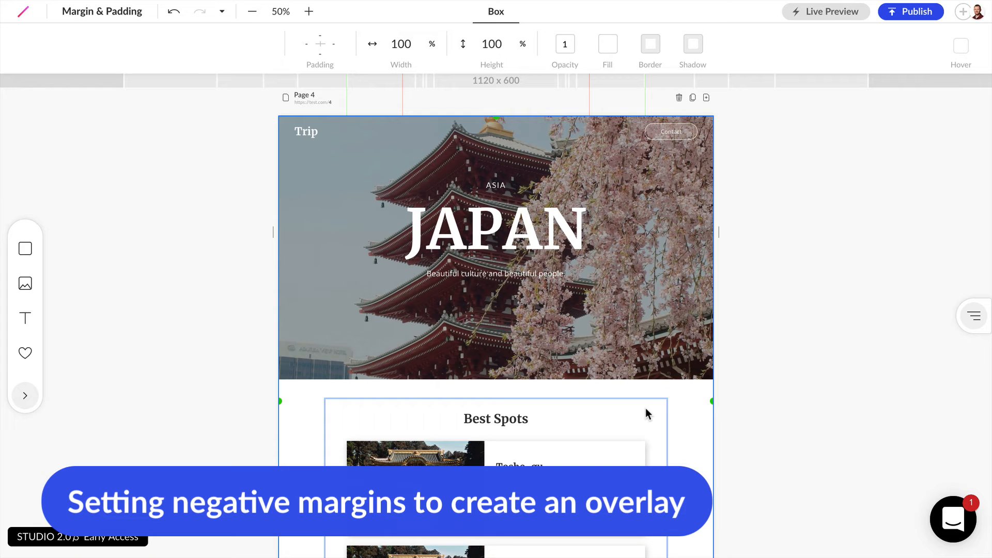
{"action": "left_click", "coordinate": [646, 409]}
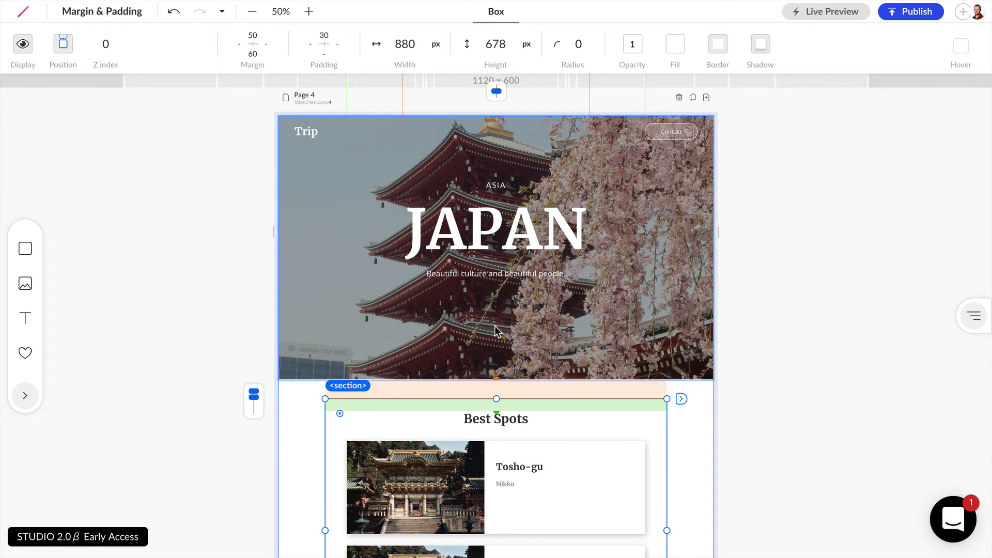
{"action": "left_click_drag", "start_coordinate": [508, 389], "coordinate": [505, 413]}
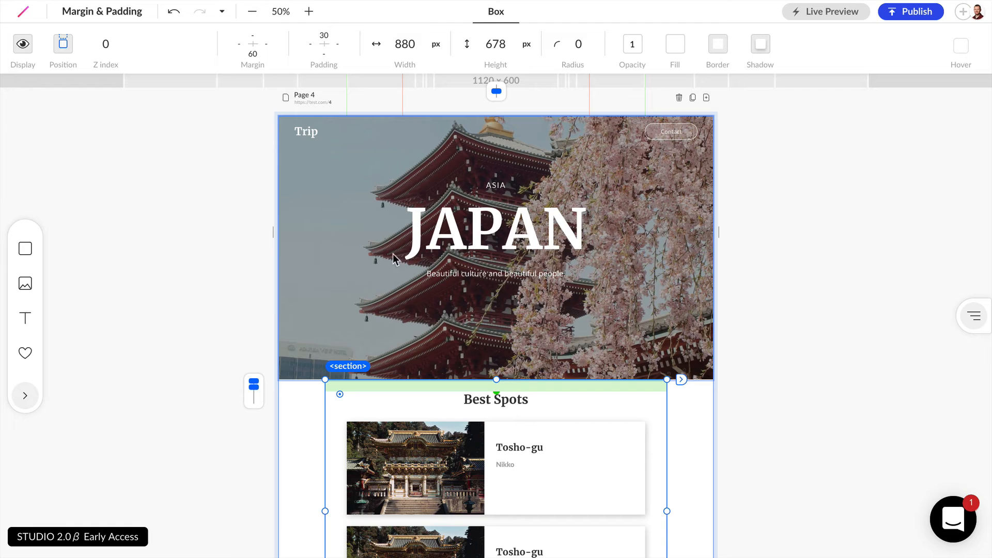
Set the top margin of the Best Spots section to -200 so it overlaps the hero image, and deselect it.
{"action": "left_click", "coordinate": [261, 62]}
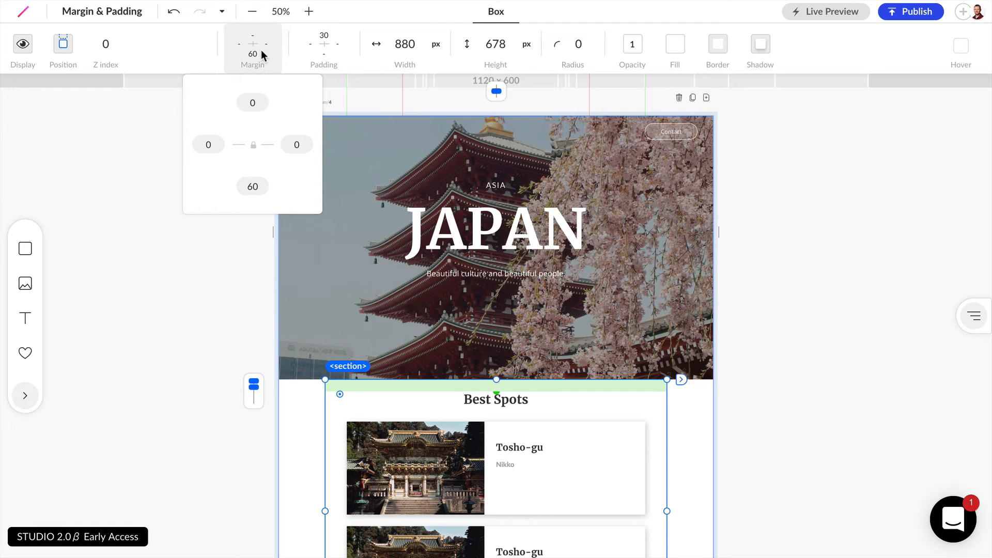
{"action": "left_click", "coordinate": [256, 102]}
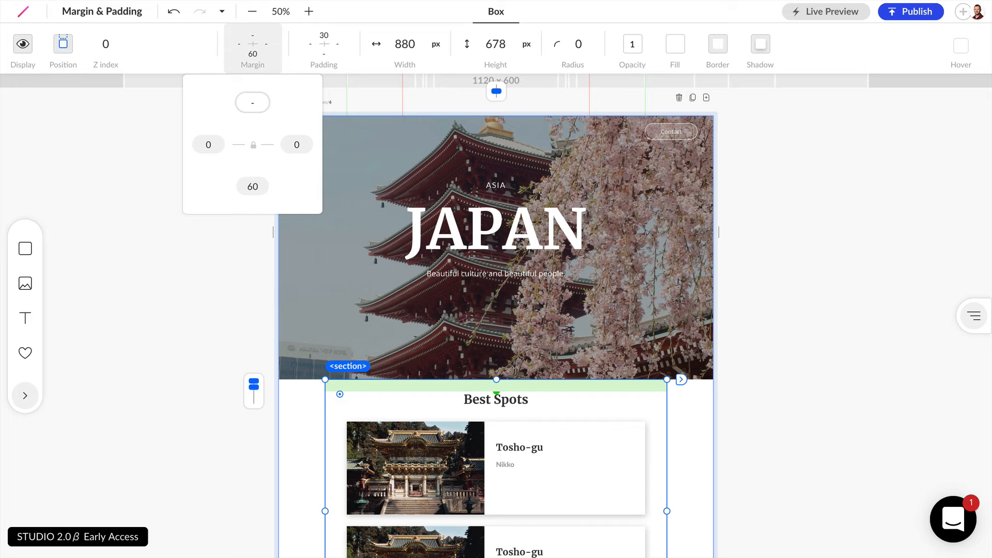
{"action": "type", "text": "00"}
{"action": "key", "text": "Return"}
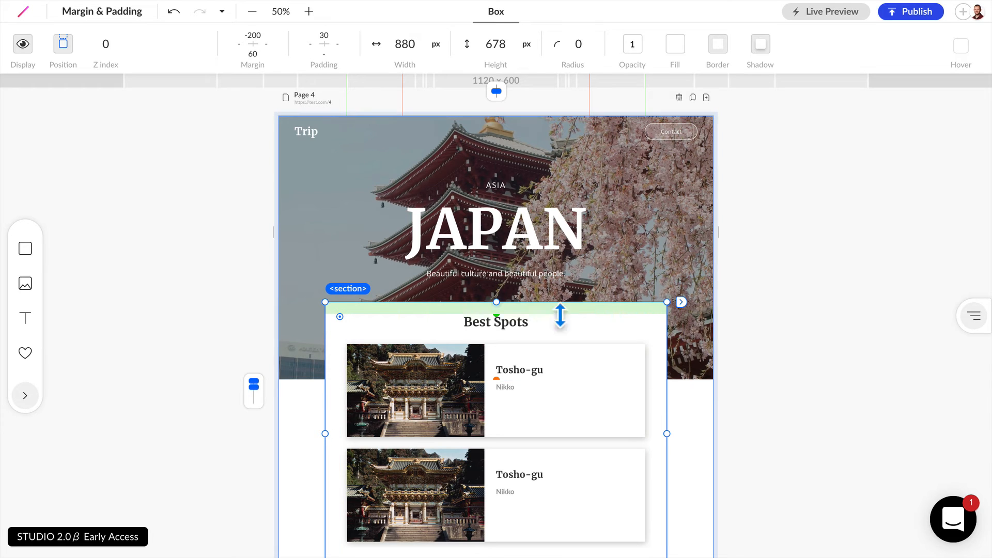
{"action": "left_click", "coordinate": [689, 414]}
{"action": "key", "text": "Escape"}
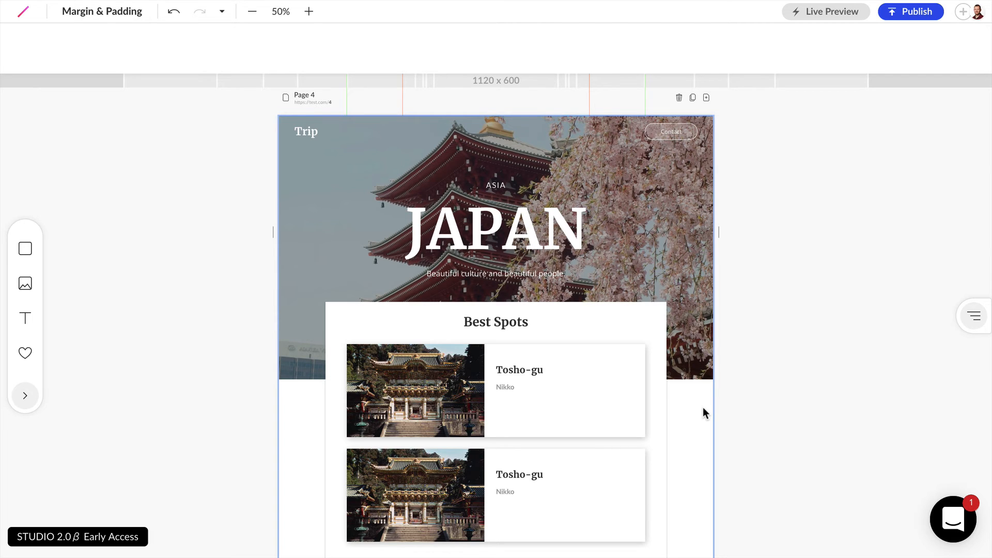
Increase the right margin of the first news image on Page 5 to 70 on the canvas, and show its width unit options.
{"action": "scroll", "coordinate": [779, 202], "scroll_direction": "down", "scroll_amount": 10}
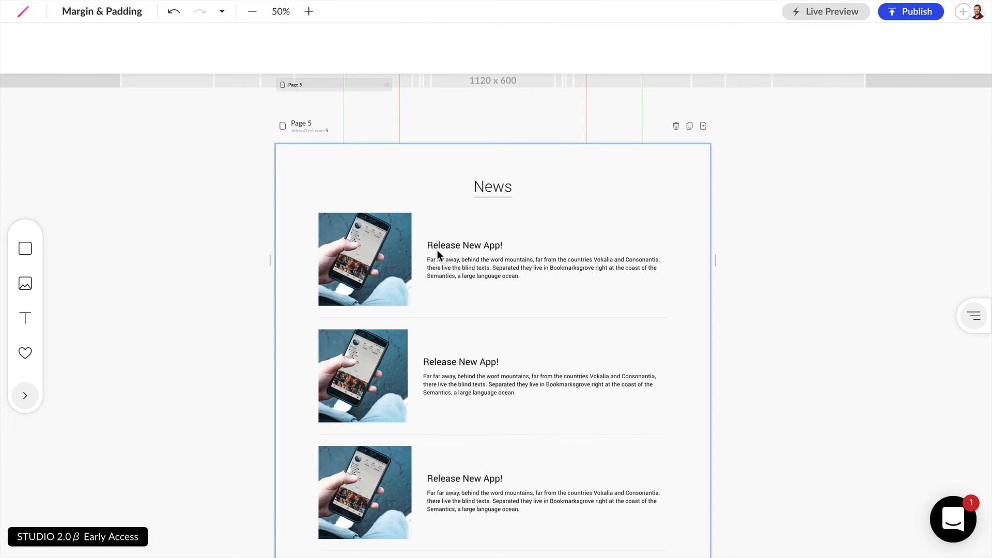
{"action": "left_click", "coordinate": [377, 259]}
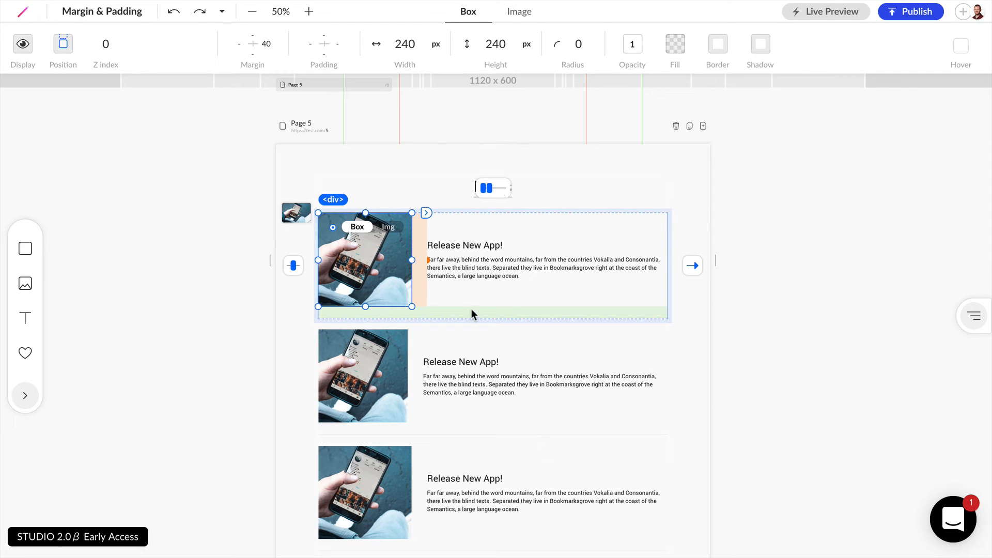
{"action": "mouse_move", "coordinate": [437, 273]}
{"action": "left_mouse_down"}
{"action": "mouse_move", "coordinate": [478, 273]}
{"action": "mouse_move", "coordinate": [453, 273]}
{"action": "left_mouse_up"}
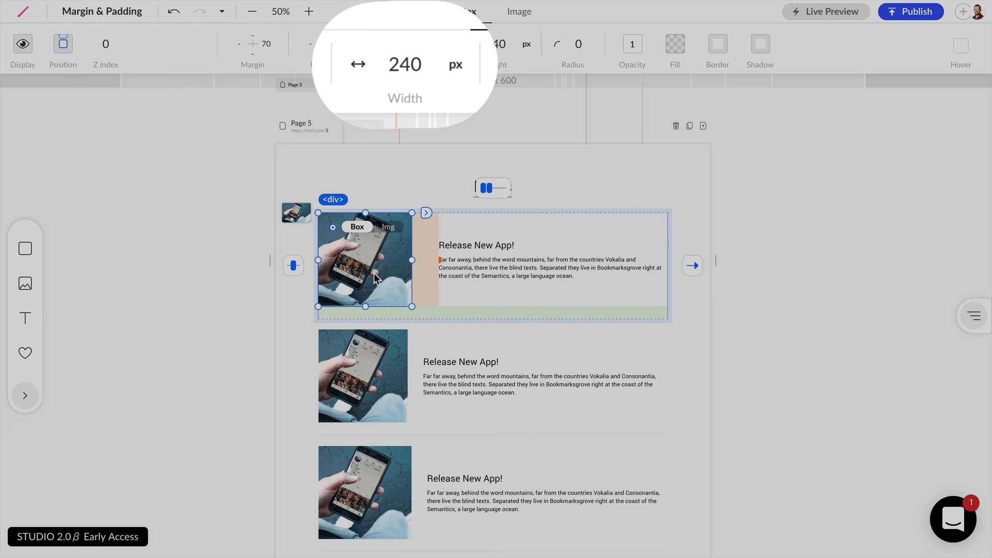
{"action": "left_click", "coordinate": [451, 67]}
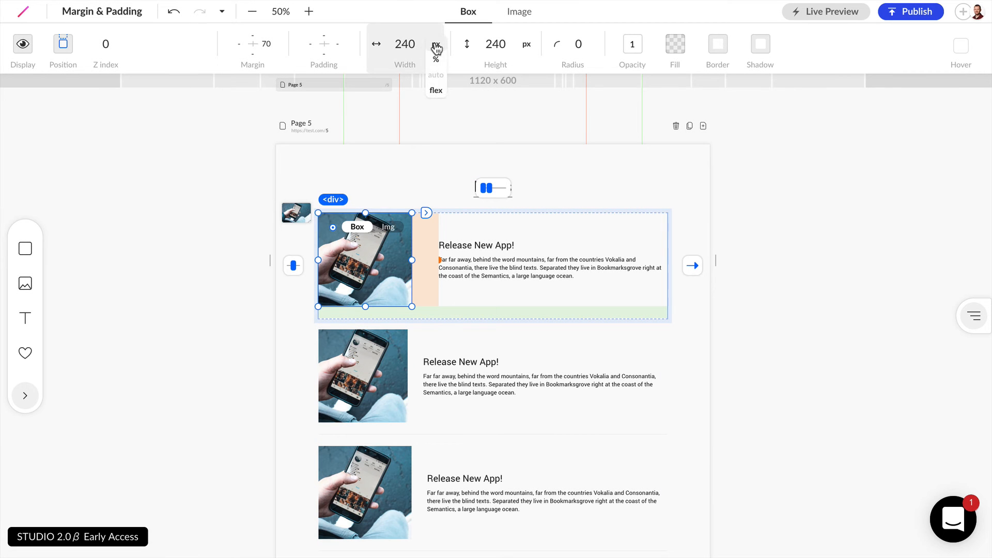
Set the width of the second news image on Page 5 to 50%.
{"action": "left_click", "coordinate": [385, 366]}
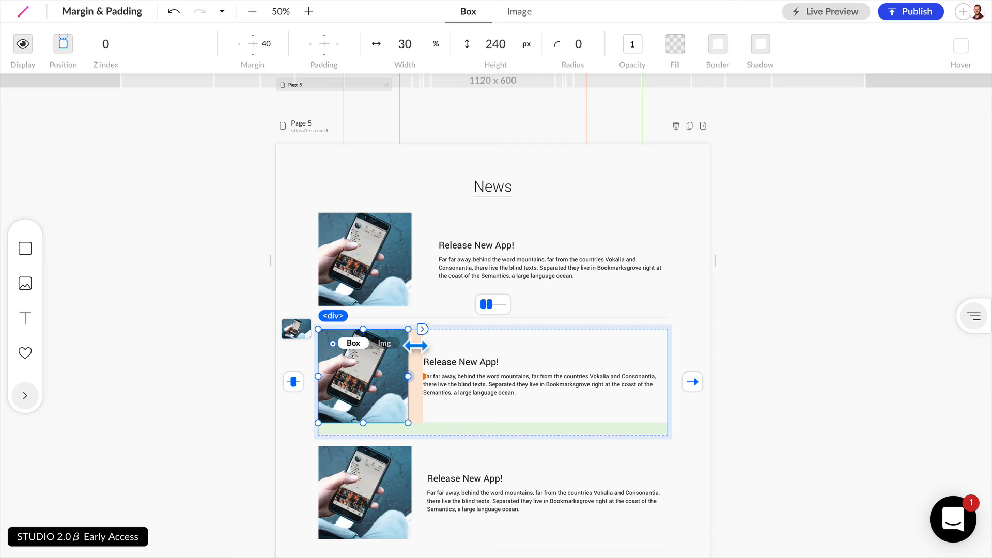
{"action": "left_click", "coordinate": [412, 45]}
{"action": "type", "text": "50"}
{"action": "key", "text": "Return"}
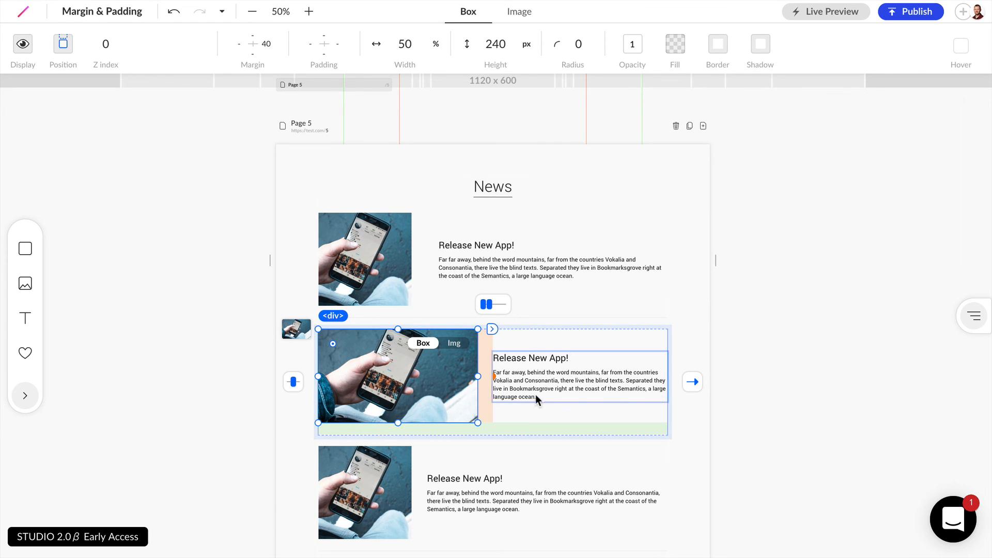
Reduce the second news image's right margin to 0 on the canvas, raise it to 50, and select its parent row.
{"action": "left_click_drag", "start_coordinate": [494, 377], "coordinate": [433, 399]}
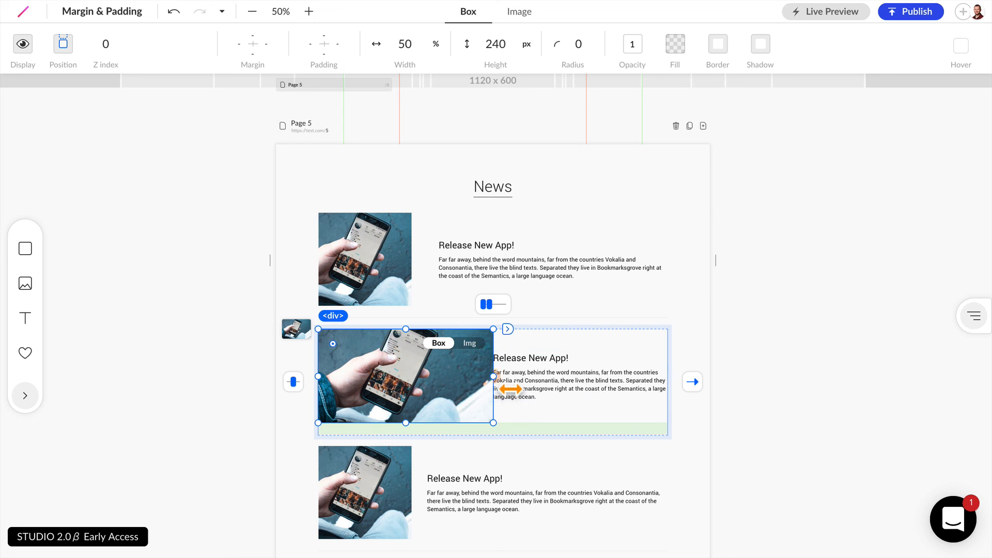
{"action": "left_click_drag", "start_coordinate": [511, 388], "coordinate": [531, 389]}
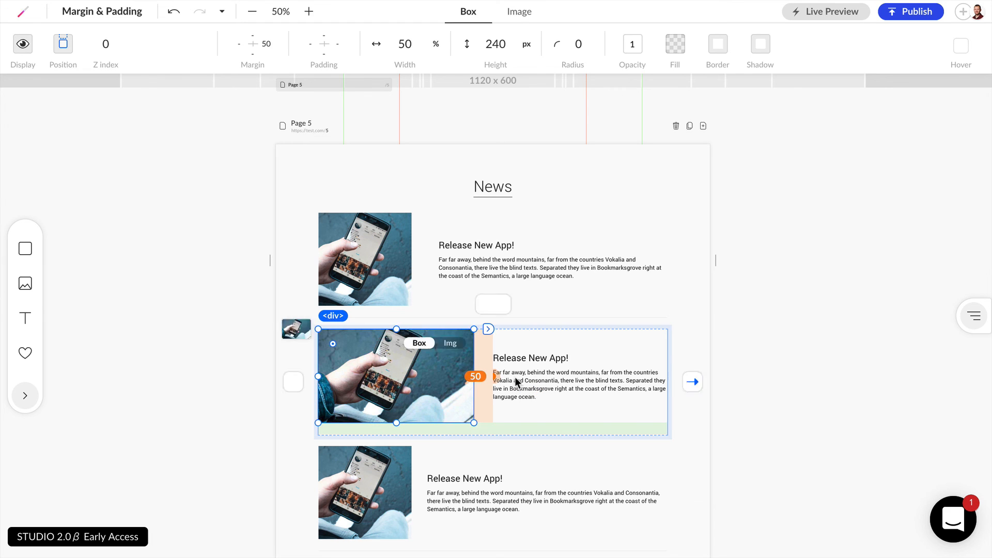
{"action": "key", "text": "Escape"}
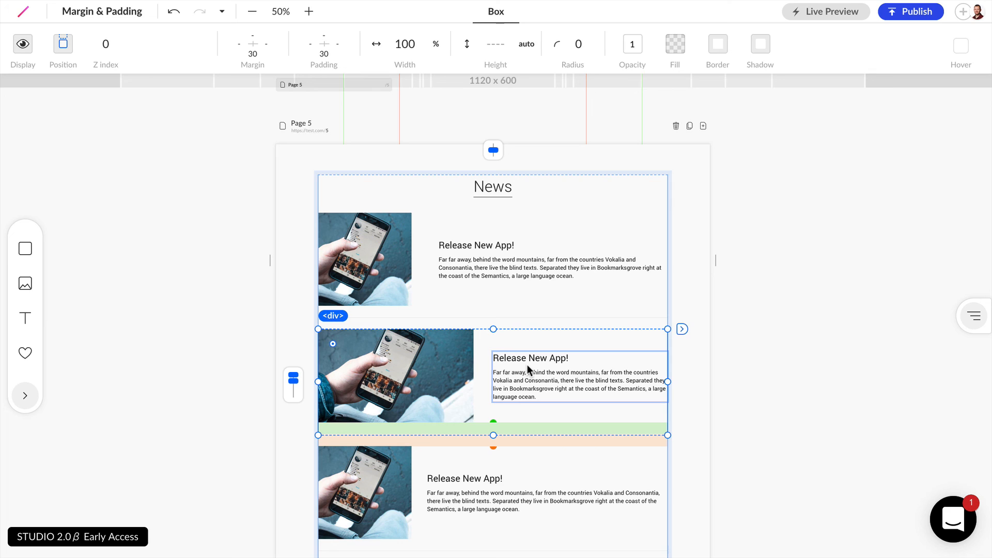
Reselect the second news image and review its width unit options, keeping %.
{"action": "left_click", "coordinate": [490, 378]}
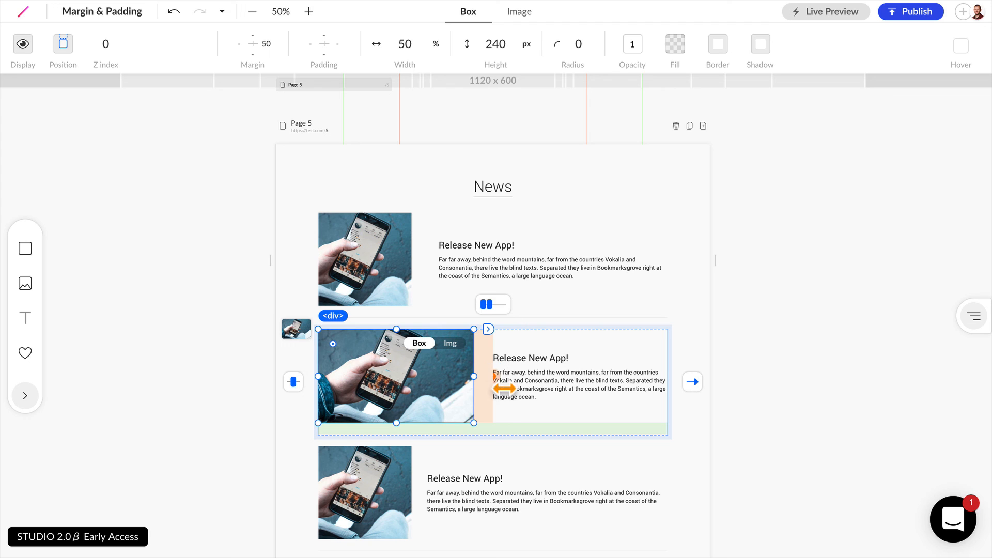
{"action": "left_click", "coordinate": [434, 44]}
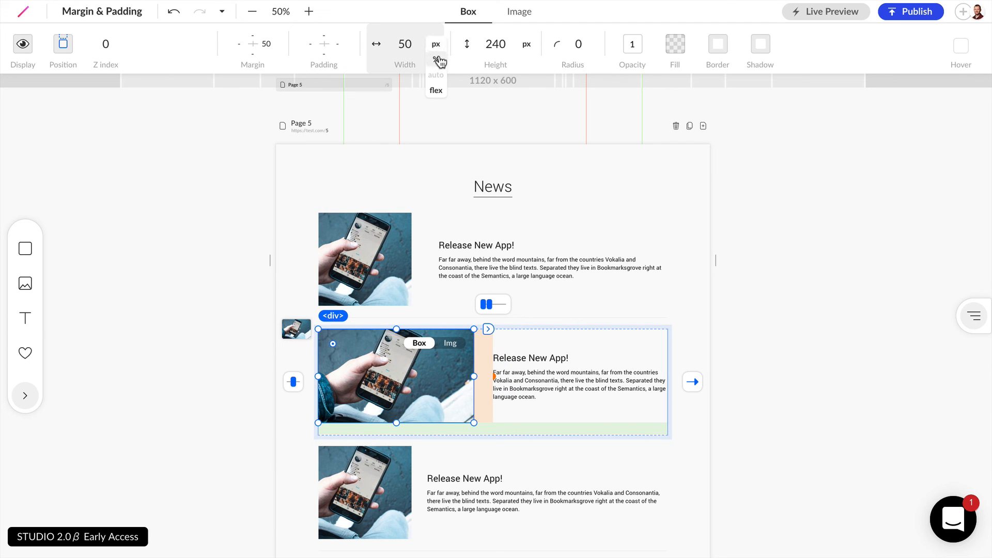
{"action": "left_click", "coordinate": [436, 59]}
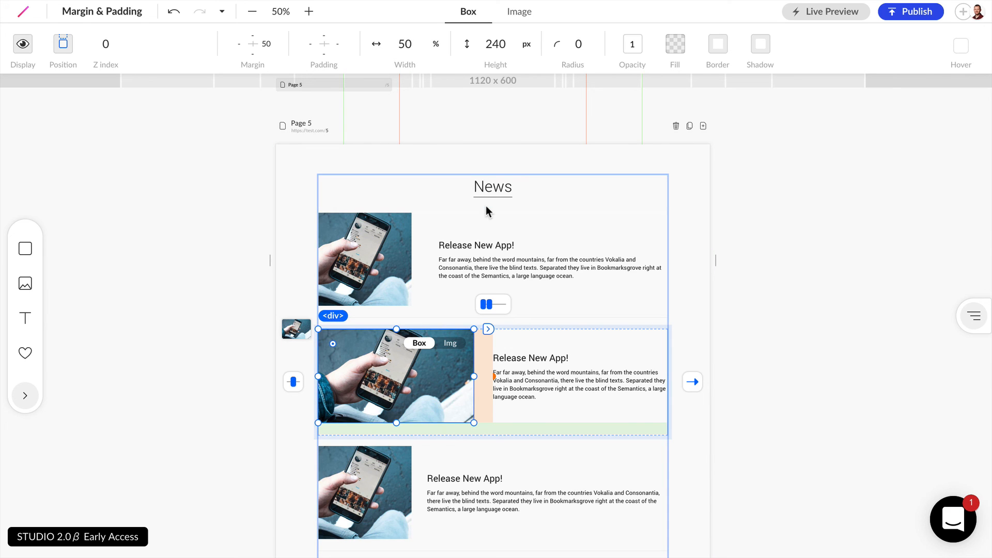